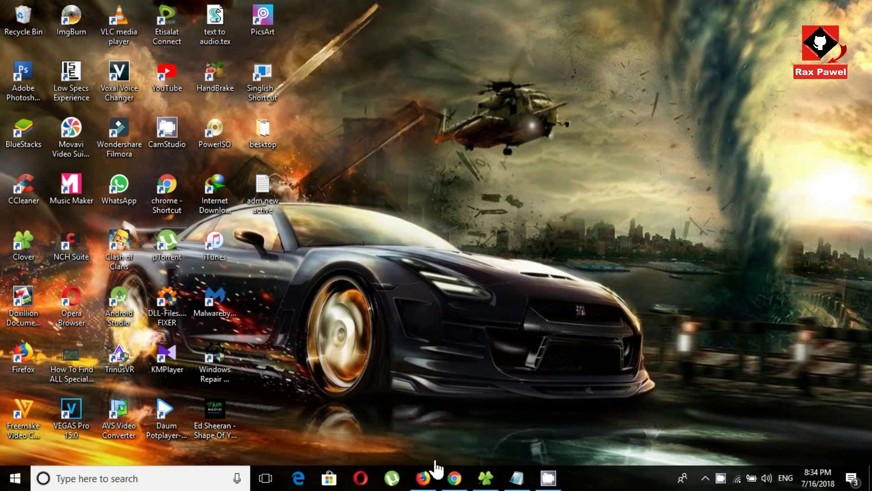
Start creating a Blockchain.com wallet in Firefox and enter the sign-up email and password
{"action": "left_click", "coordinate": [425, 478]}
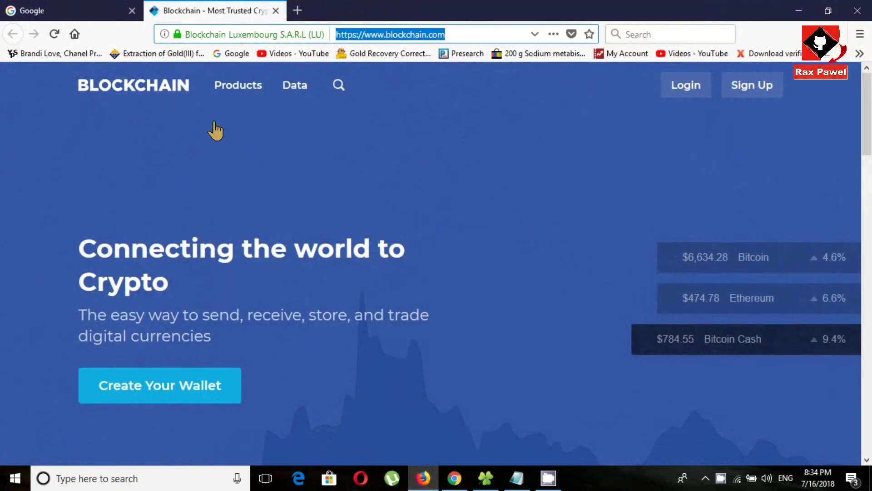
{"action": "scroll", "coordinate": [336, 132], "scroll_direction": "down", "scroll_amount": 3}
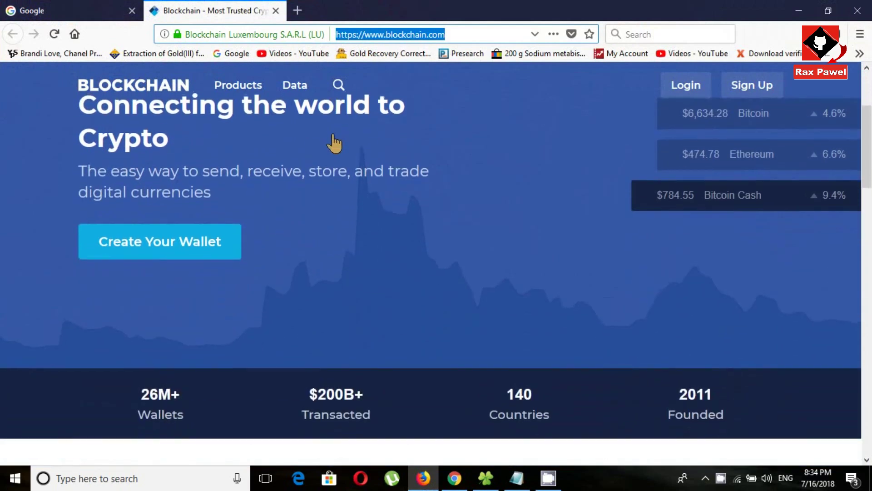
{"action": "scroll", "coordinate": [335, 146], "scroll_direction": "up", "scroll_amount": 1}
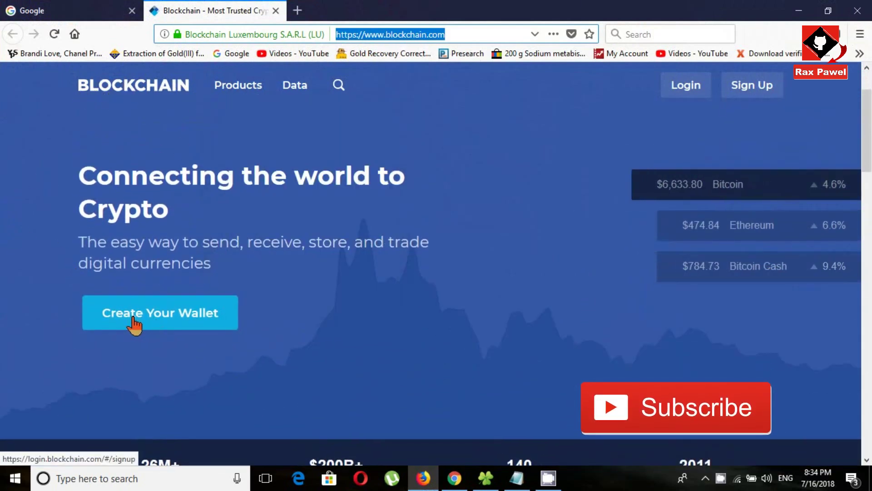
{"action": "left_click", "coordinate": [165, 329]}
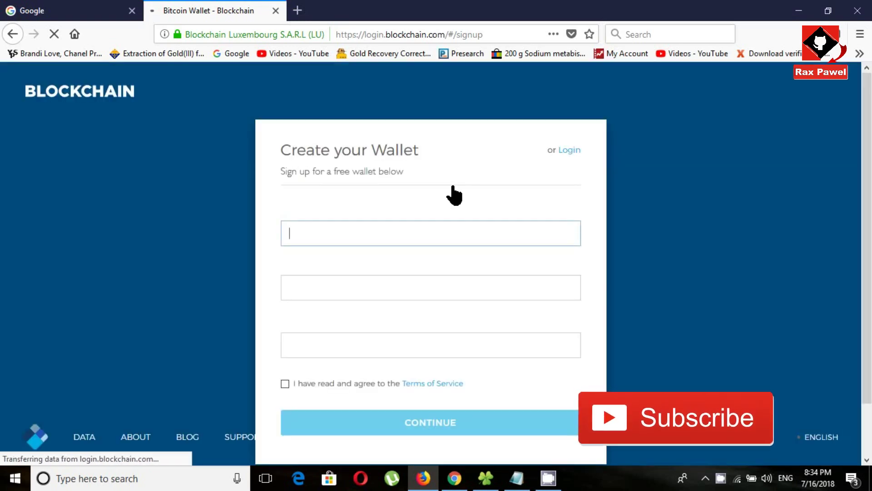
{"action": "left_click", "coordinate": [332, 240]}
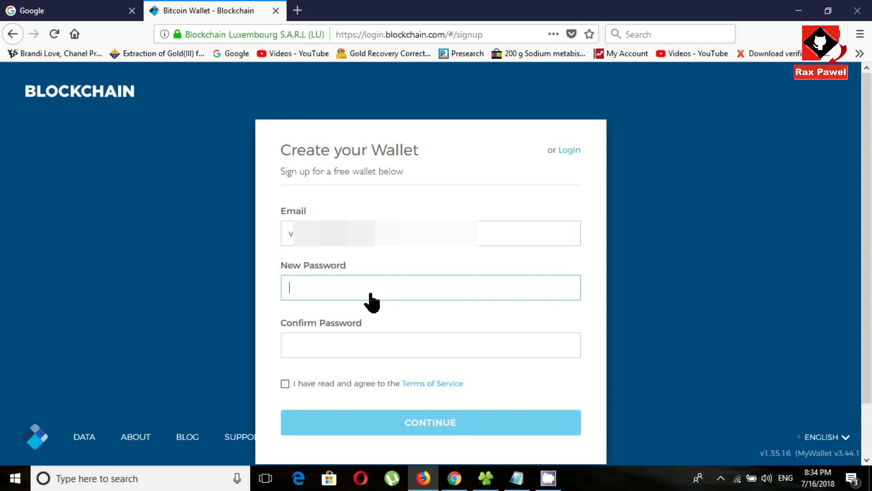
{"action": "type", "text": "a"}
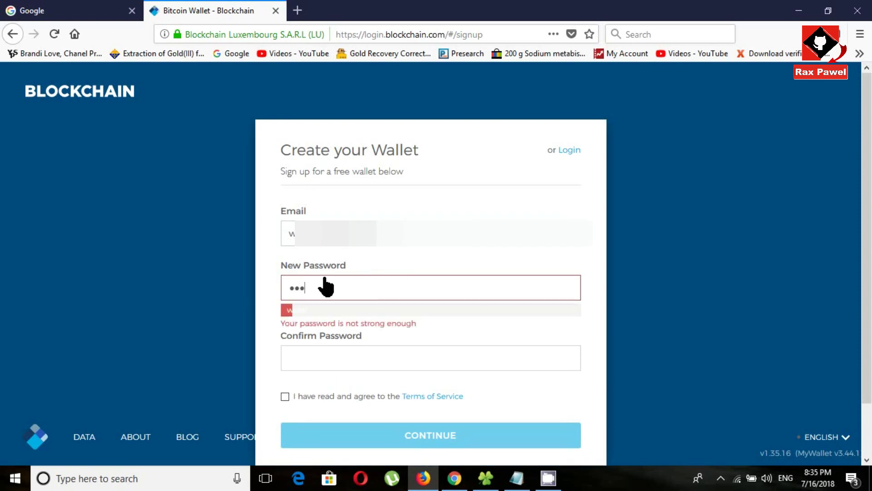
{"action": "type", "text": "••••••"}
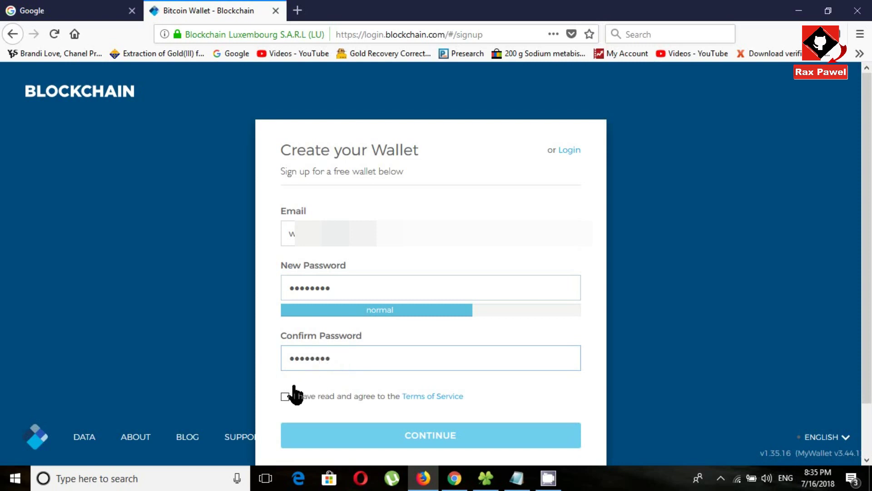
Accept the Terms of Service, submit the sign-up form, and save the login in Firefox
{"action": "left_click", "coordinate": [285, 398]}
{"action": "scroll", "coordinate": [350, 379], "scroll_direction": "down", "scroll_amount": 2}
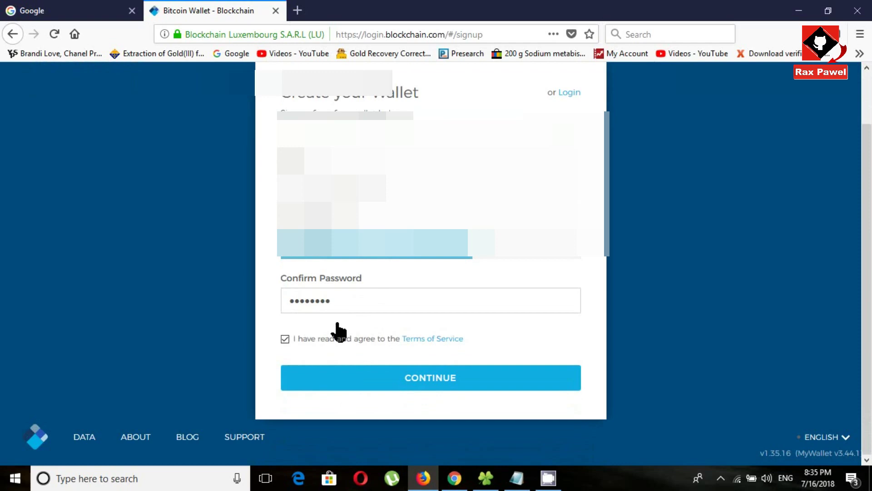
{"action": "left_click", "coordinate": [426, 383]}
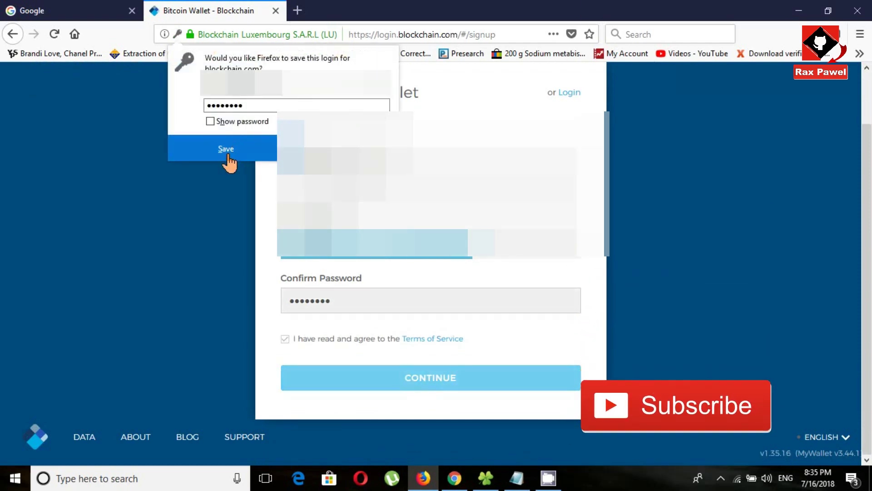
{"action": "left_click", "coordinate": [229, 155]}
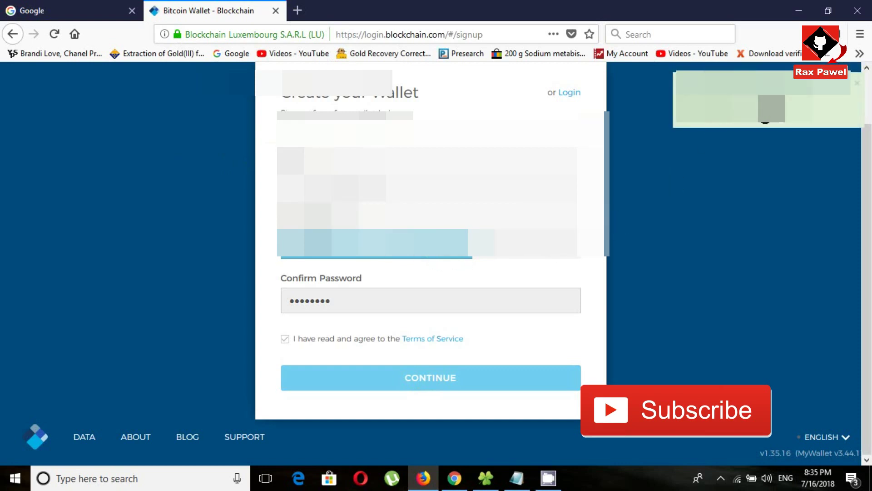
{"action": "scroll", "coordinate": [646, 282], "scroll_direction": "up", "scroll_amount": 2}
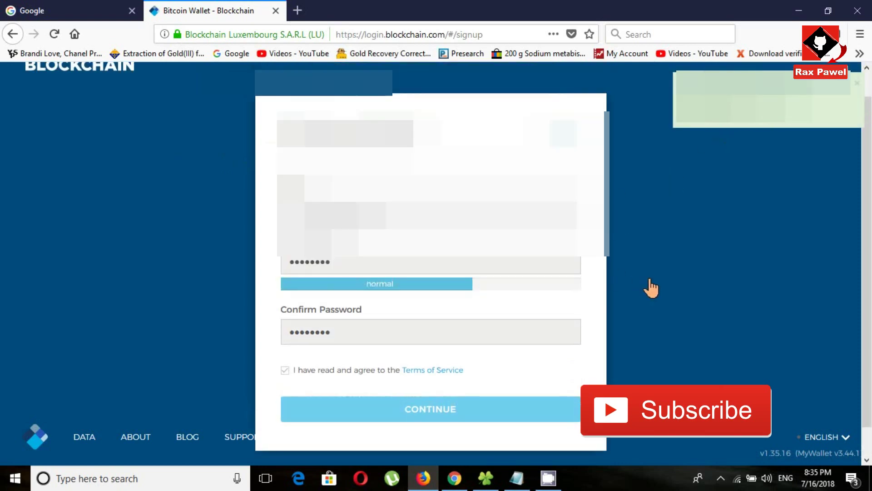
{"action": "scroll", "coordinate": [625, 257], "scroll_direction": "down", "scroll_amount": 2}
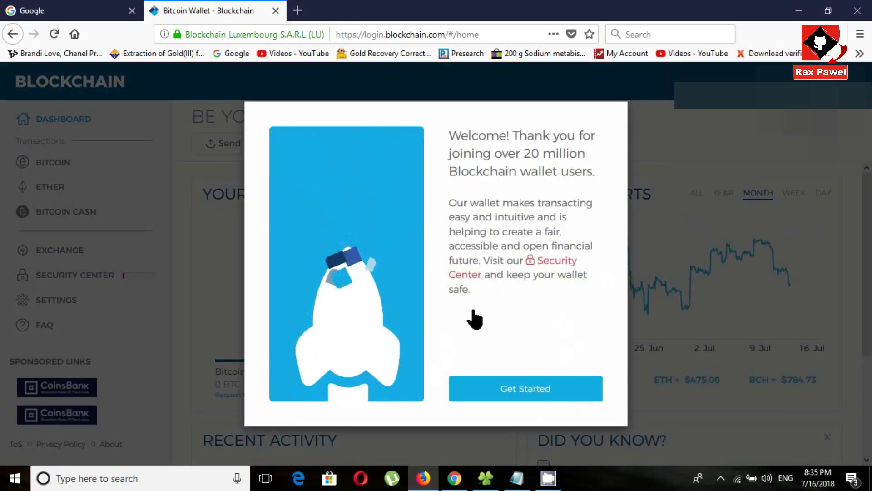
Close the Welcome modal with Get Started to reveal the $0.00 BTC, ETH and BCH dashboard
{"action": "left_click", "coordinate": [532, 394]}
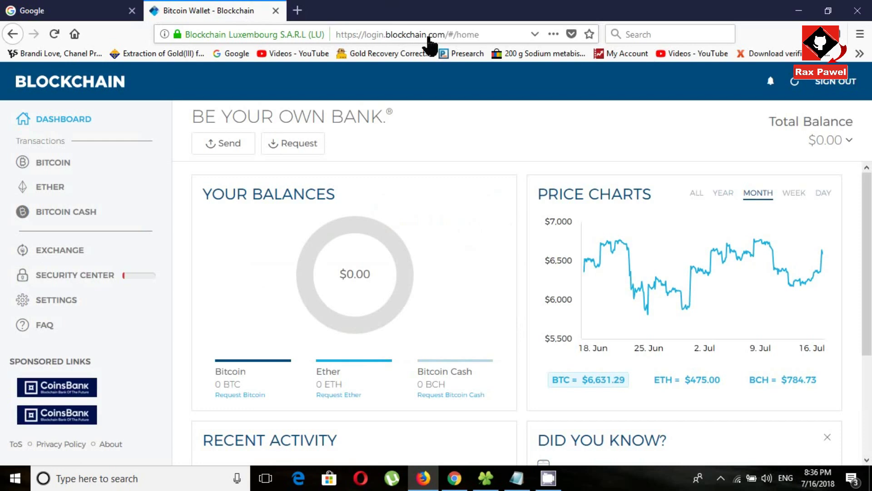
Open Gmail in a new Chrome tab and open the Blockchain 'Welcome To My Wallet' email
{"action": "left_click", "coordinate": [455, 478]}
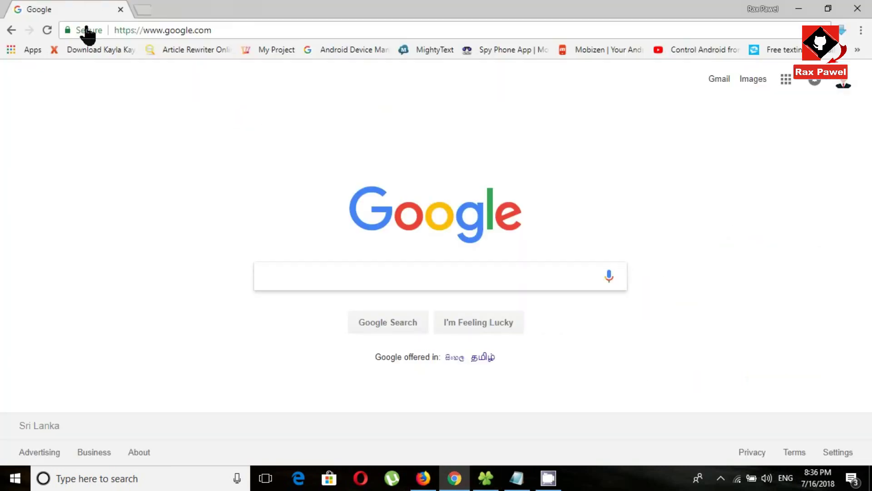
{"action": "right_click", "coordinate": [719, 80]}
{"action": "left_click", "coordinate": [732, 87]}
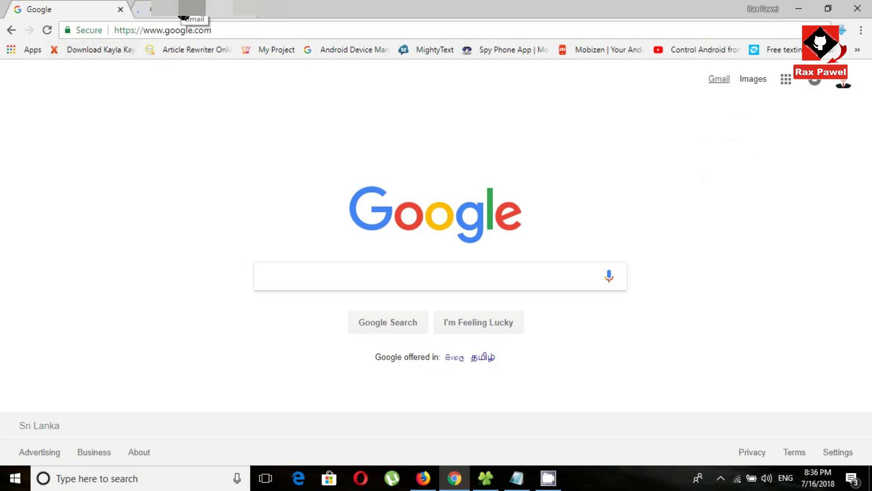
{"action": "left_click", "coordinate": [183, 14]}
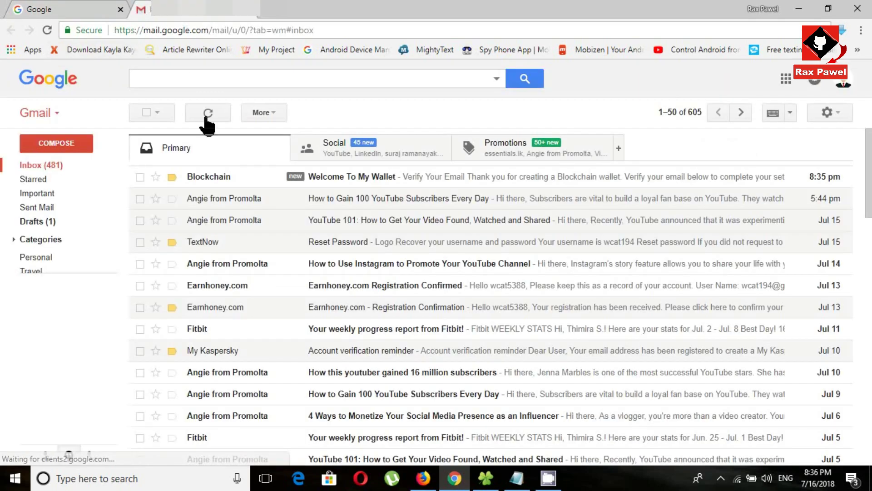
{"action": "left_click", "coordinate": [348, 181]}
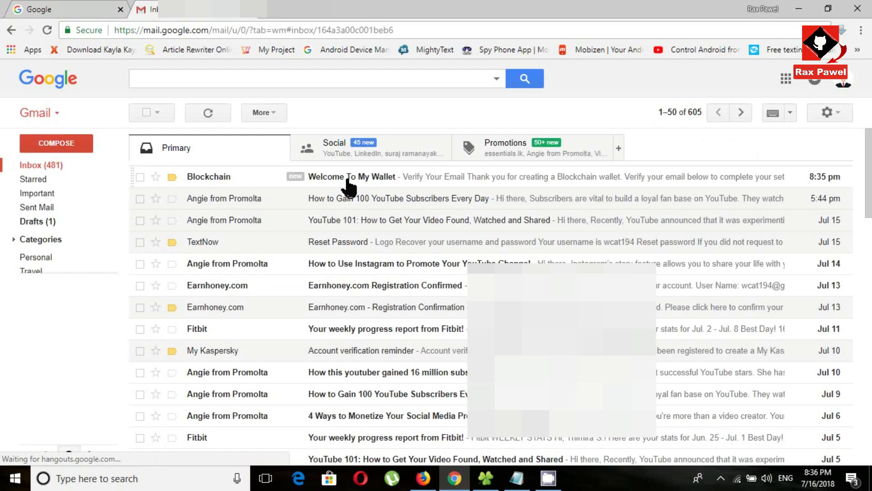
Confirm the address with 'YES, THIS IS MY EMAIL', then close the verification page and email
{"action": "scroll", "coordinate": [448, 304], "scroll_direction": "down", "scroll_amount": 5}
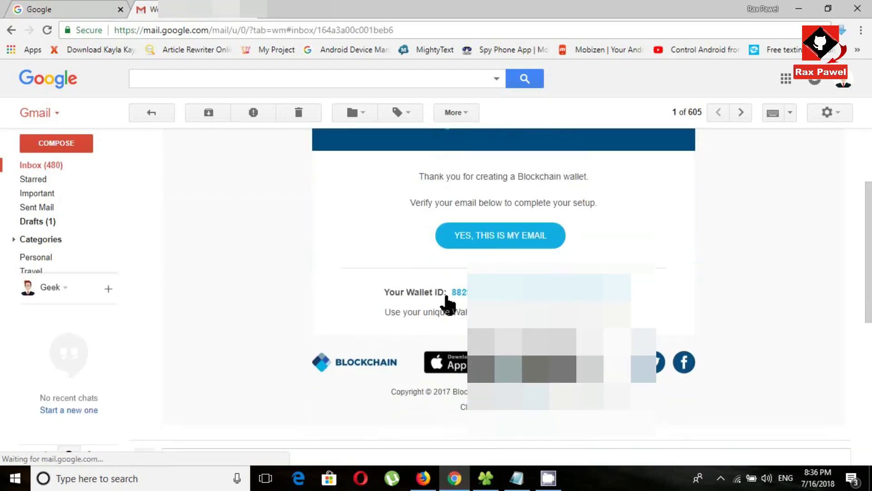
{"action": "double_click", "coordinate": [455, 292]}
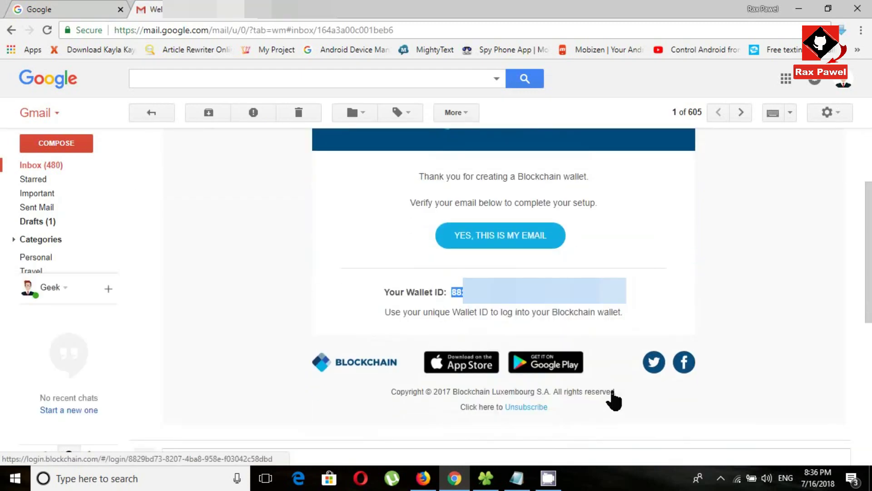
{"action": "left_click", "coordinate": [522, 241]}
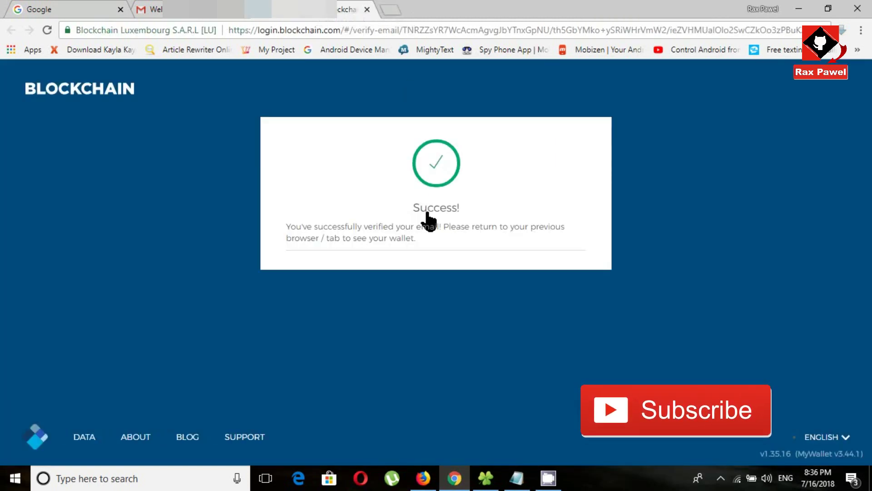
{"action": "left_click", "coordinate": [367, 9]}
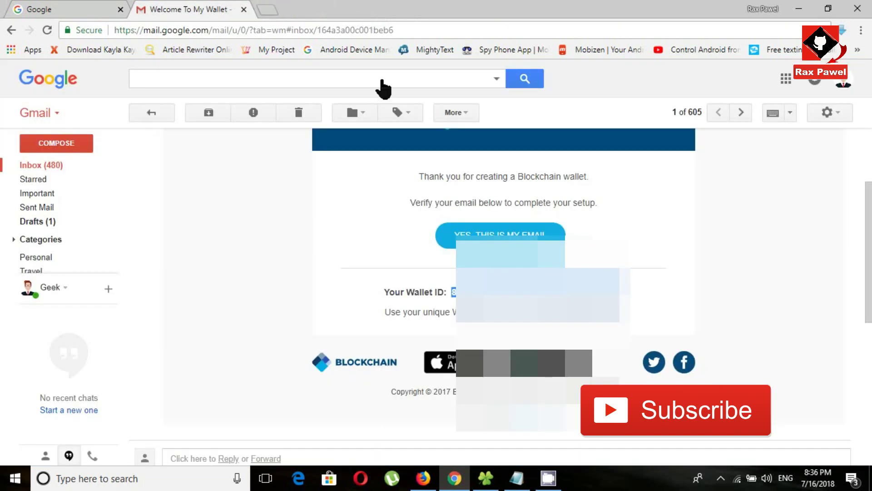
{"action": "scroll", "coordinate": [452, 296], "scroll_direction": "up", "scroll_amount": 3}
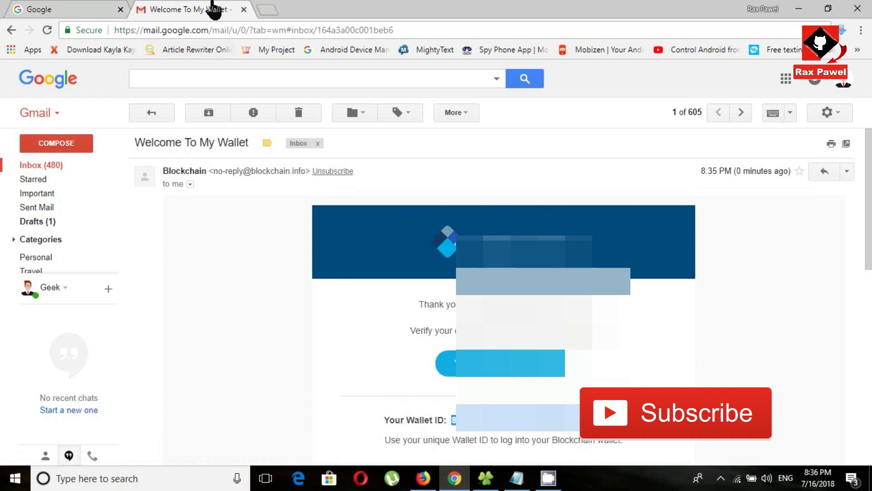
{"action": "left_click", "coordinate": [244, 9]}
Reload the wallet page and log back in with the wallet password
{"action": "left_click", "coordinate": [799, 9]}
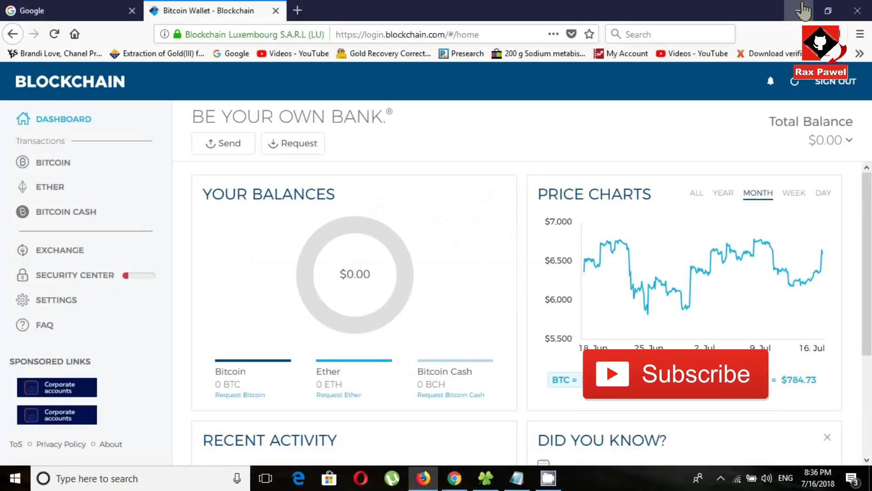
{"action": "left_click", "coordinate": [430, 35]}
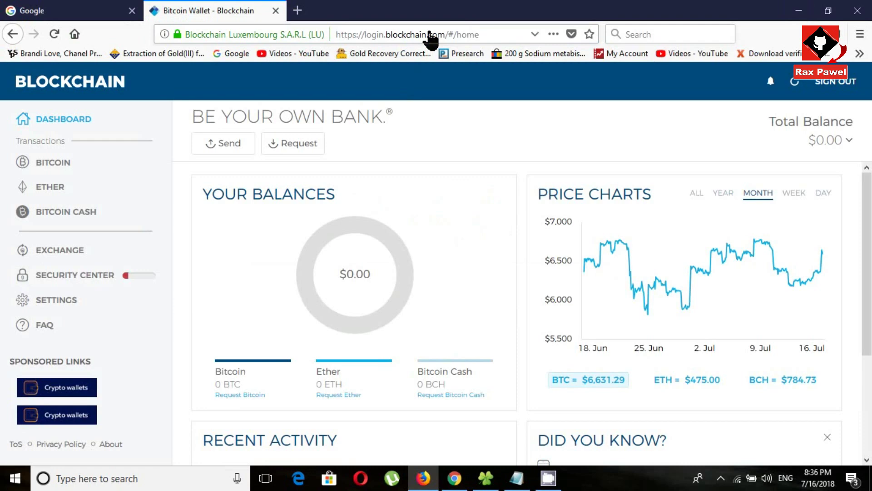
{"action": "left_click", "coordinate": [54, 34]}
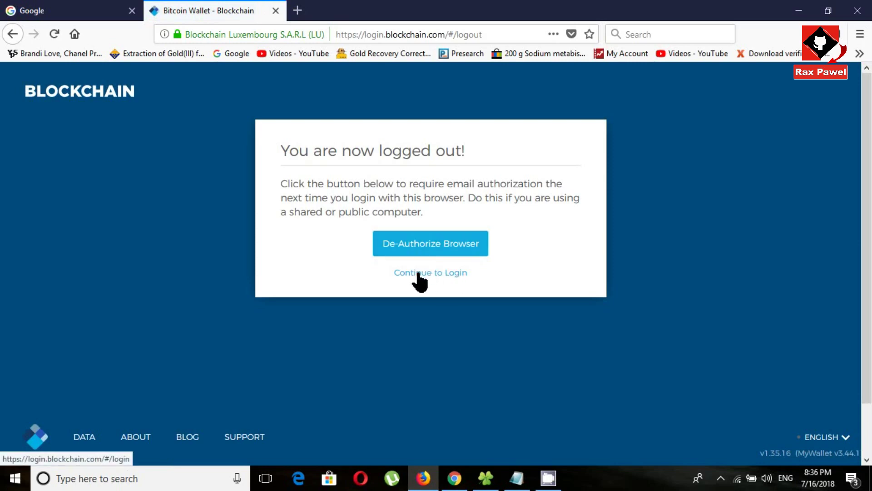
{"action": "left_click", "coordinate": [422, 274]}
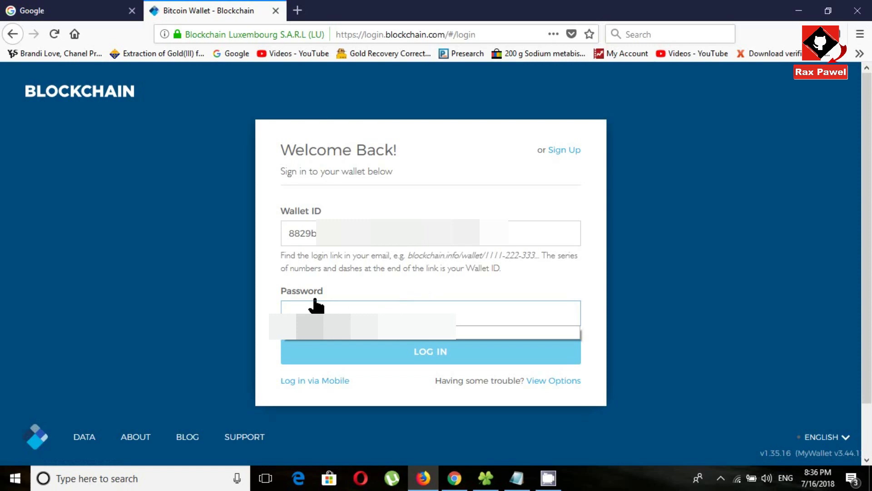
{"action": "key", "text": "Escape"}
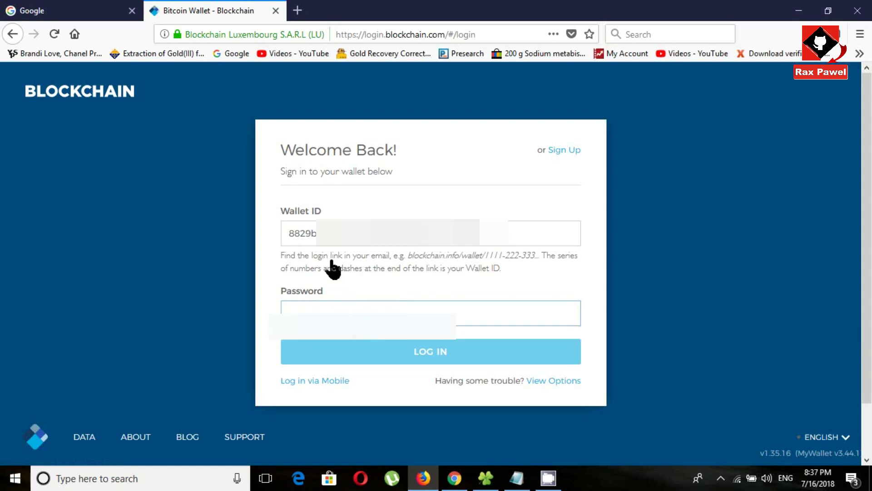
{"action": "left_click", "coordinate": [395, 313]}
{"action": "type", "text": "•••"}
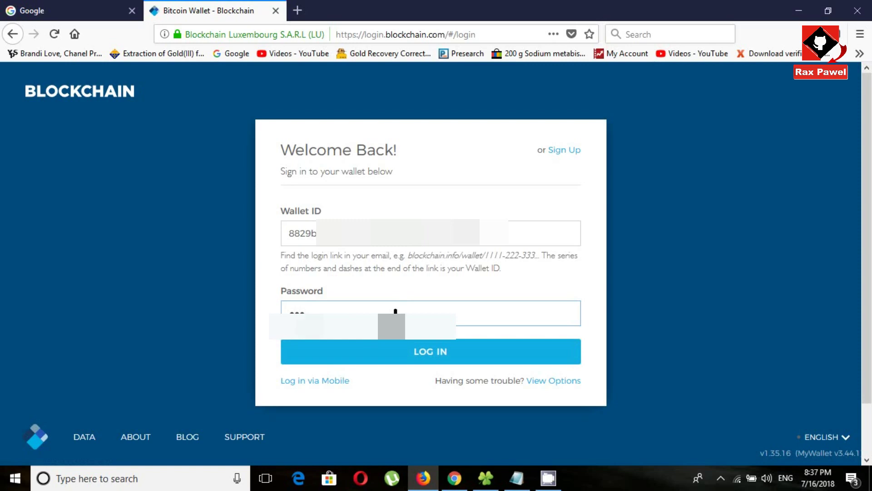
{"action": "type", "text": "•"}
{"action": "left_click", "coordinate": [412, 350]}
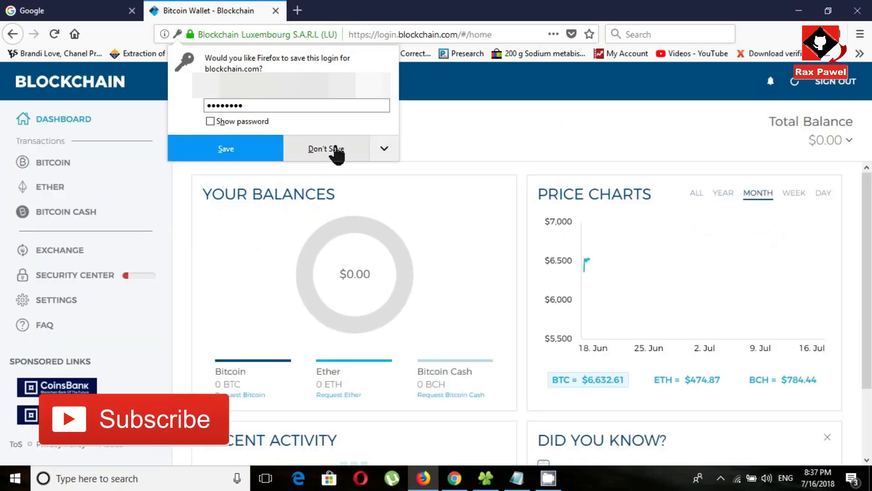
Decline saving the login, then copy the Bitcoin receive address from the Request Bitcoin dialog
{"action": "left_click", "coordinate": [334, 149]}
{"action": "scroll", "coordinate": [348, 231], "scroll_direction": "down", "scroll_amount": 3}
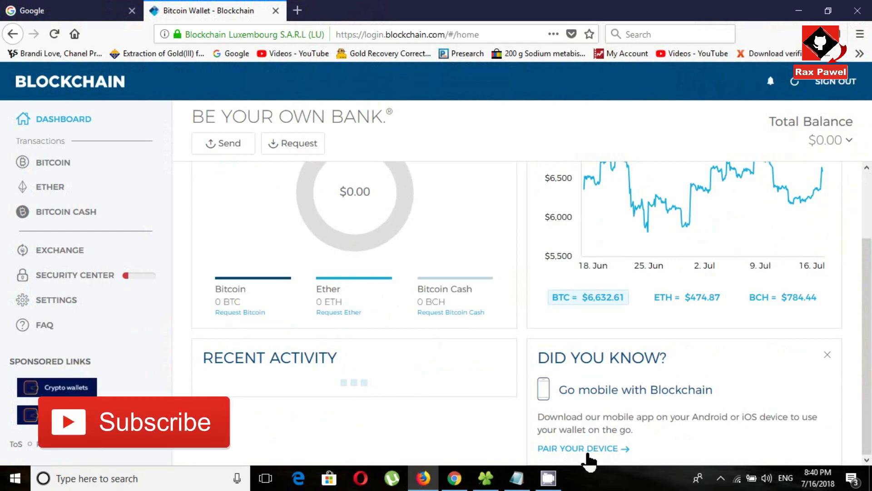
{"action": "scroll", "coordinate": [384, 335], "scroll_direction": "up", "scroll_amount": 3}
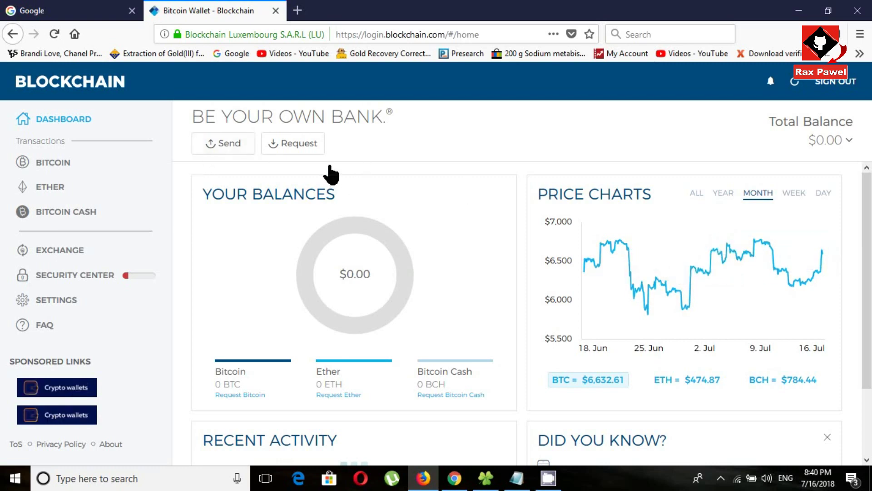
{"action": "left_click", "coordinate": [302, 151]}
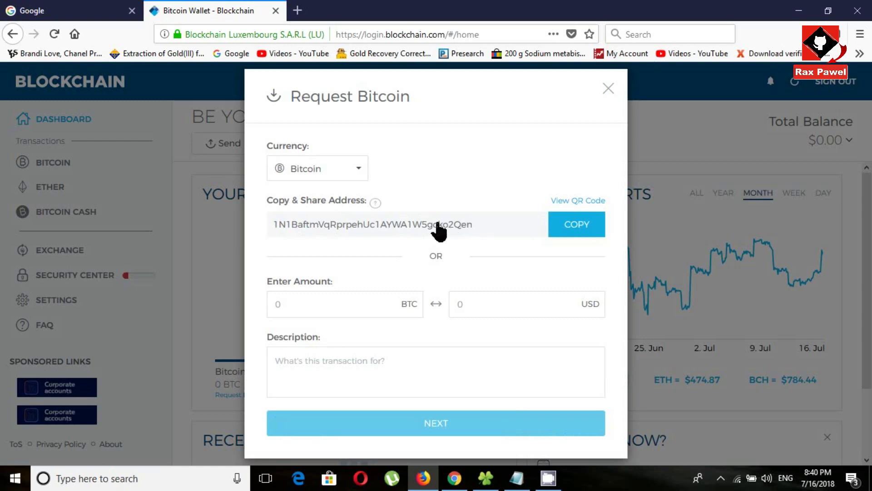
{"action": "left_click_drag", "start_coordinate": [474, 225], "coordinate": [274, 226]}
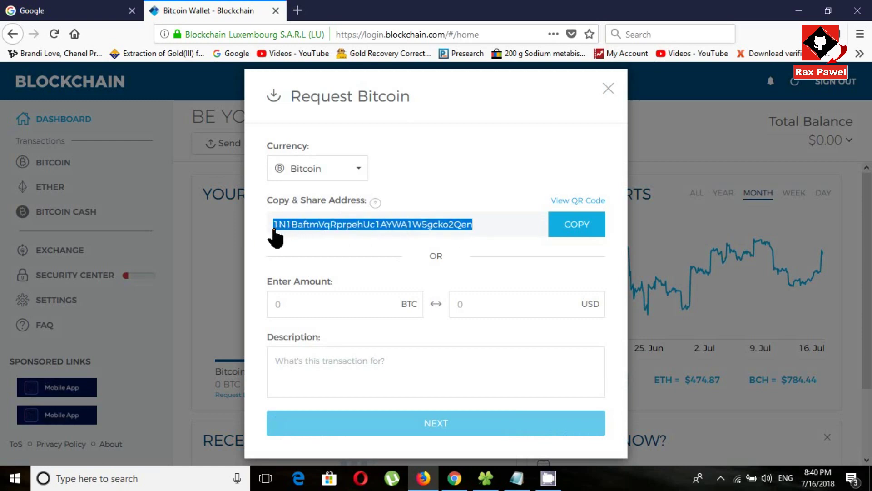
{"action": "right_click", "coordinate": [417, 226]}
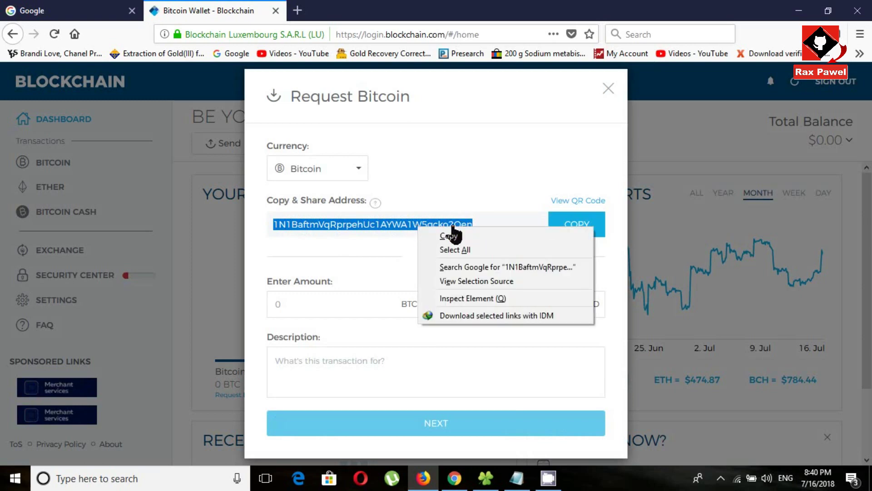
{"action": "left_click", "coordinate": [502, 188]}
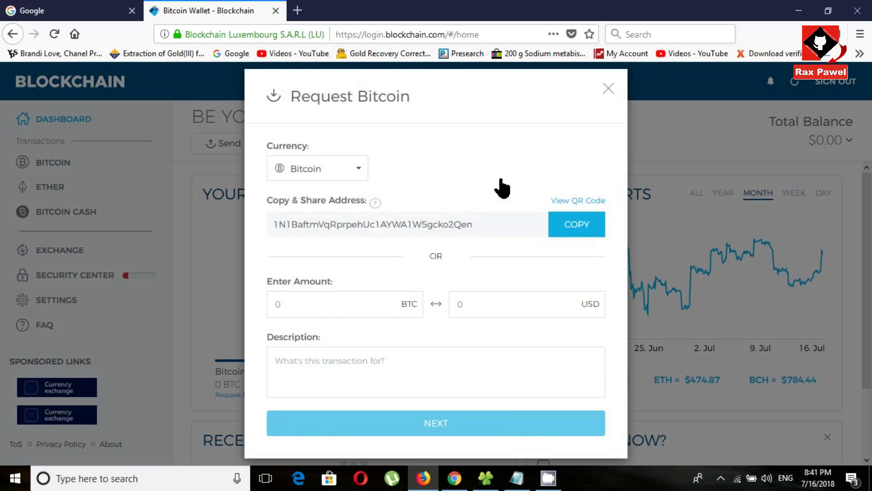
{"action": "left_click", "coordinate": [608, 88]}
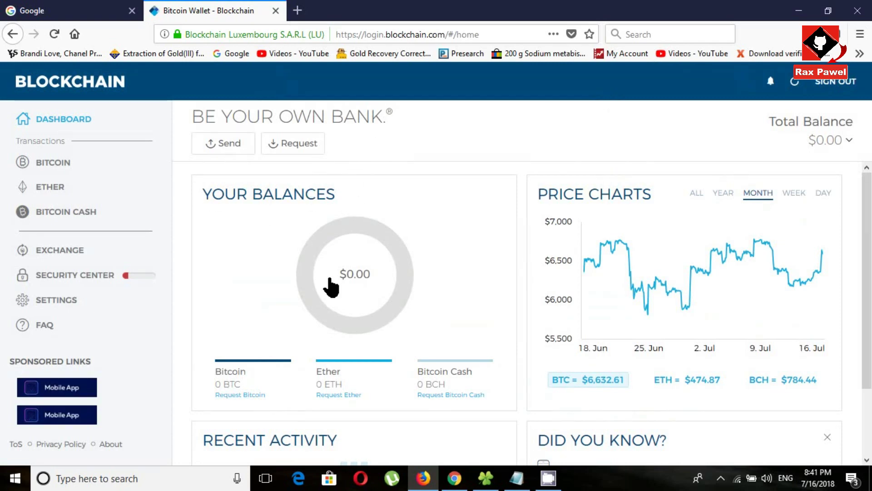
Get started with Bitcoin Cash and copy its receive address from the Request Bitcoin Cash dialog
{"action": "left_click", "coordinate": [58, 223]}
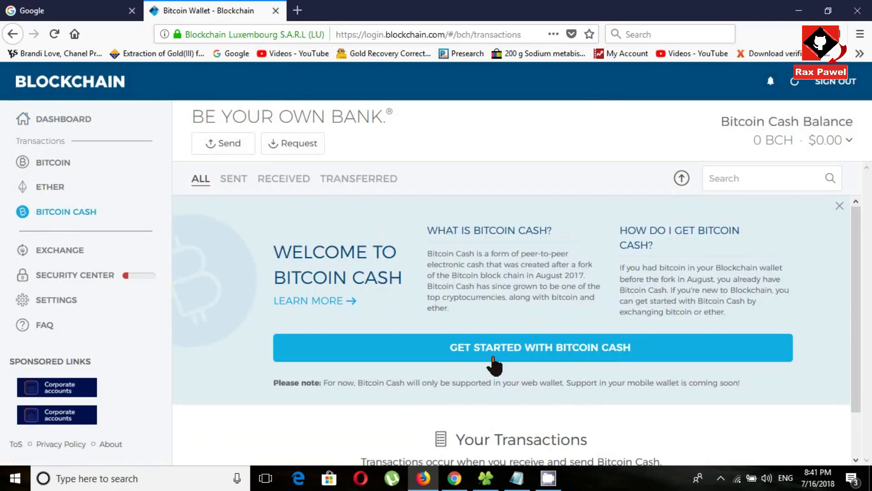
{"action": "left_click", "coordinate": [542, 354]}
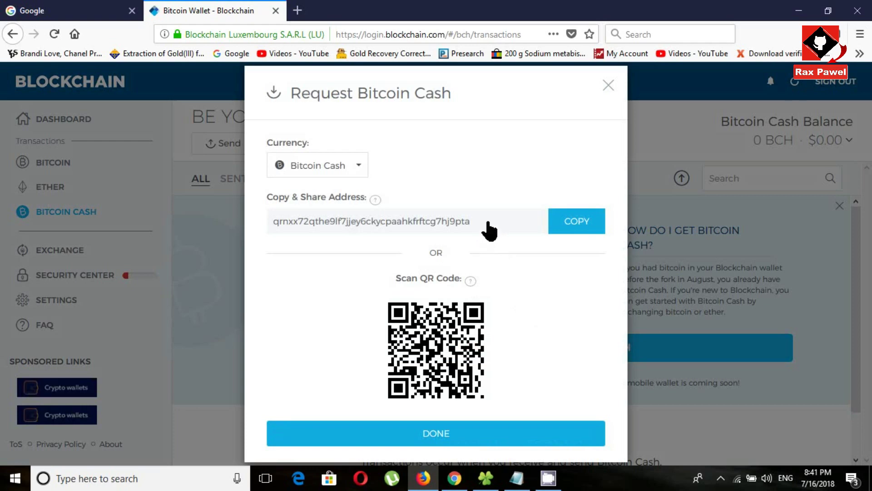
{"action": "left_click_drag", "start_coordinate": [488, 223], "coordinate": [272, 226]}
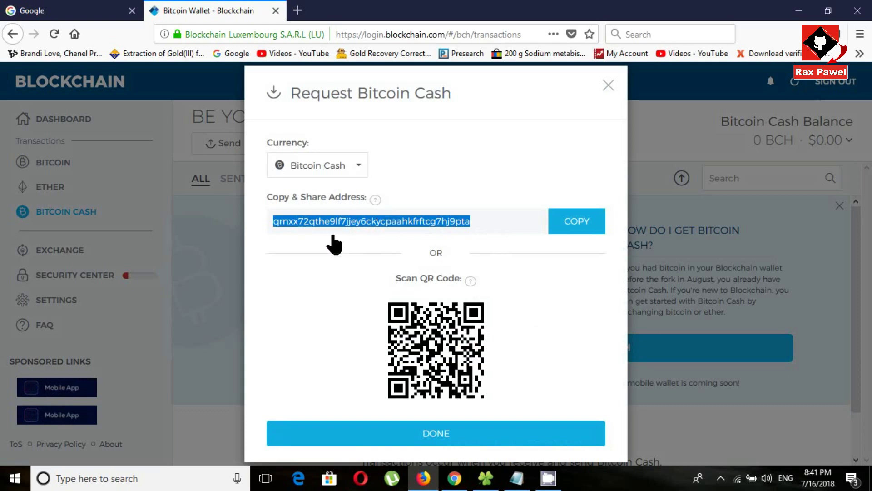
{"action": "right_click", "coordinate": [455, 227]}
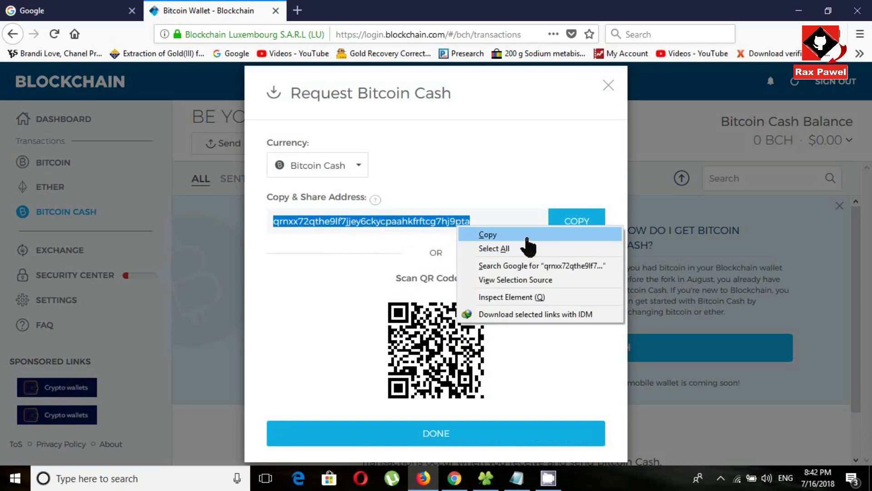
{"action": "left_click", "coordinate": [522, 236]}
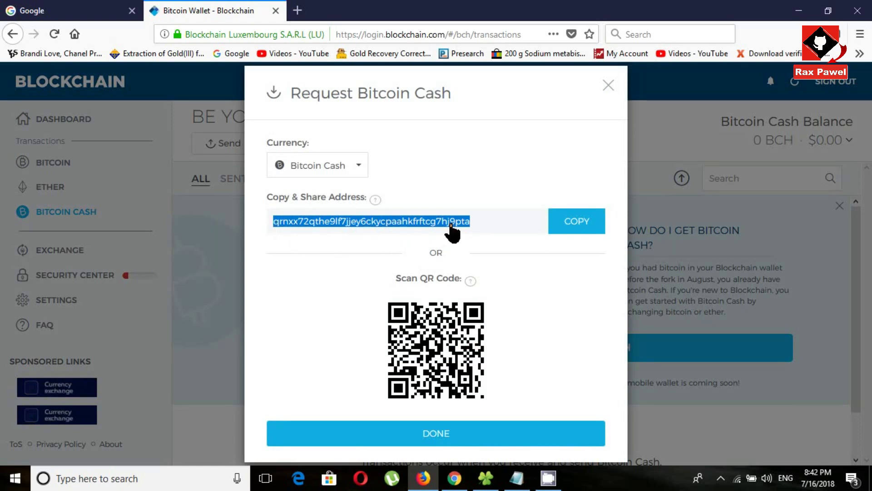
{"action": "left_click", "coordinate": [610, 85]}
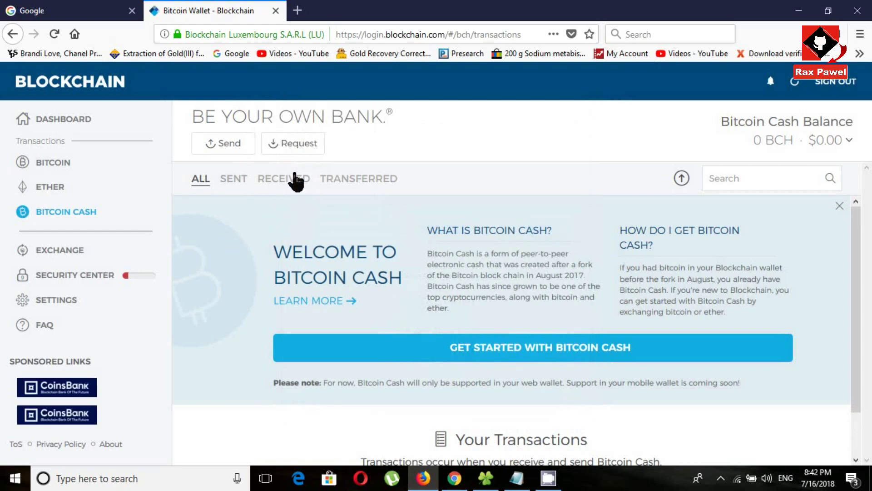
Show the Bitcoin Cash receive address and QR code again, then minimize Firefox
{"action": "left_click", "coordinate": [310, 144]}
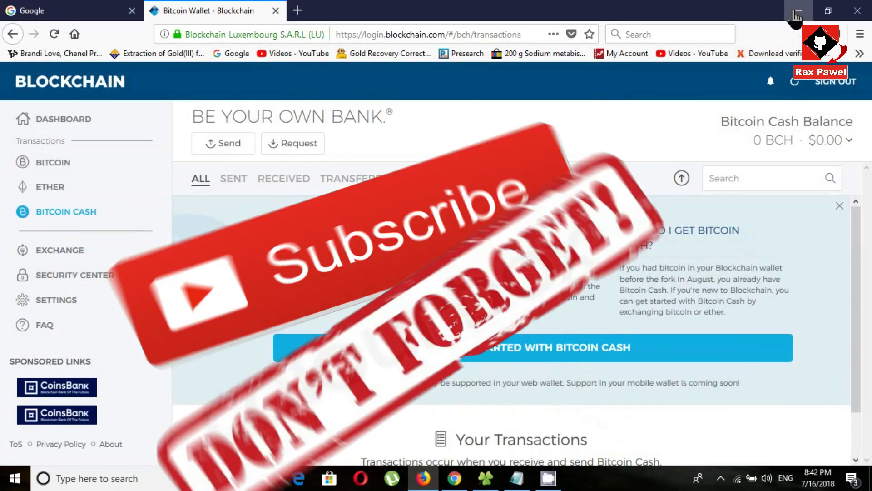
{"action": "left_click", "coordinate": [798, 13]}
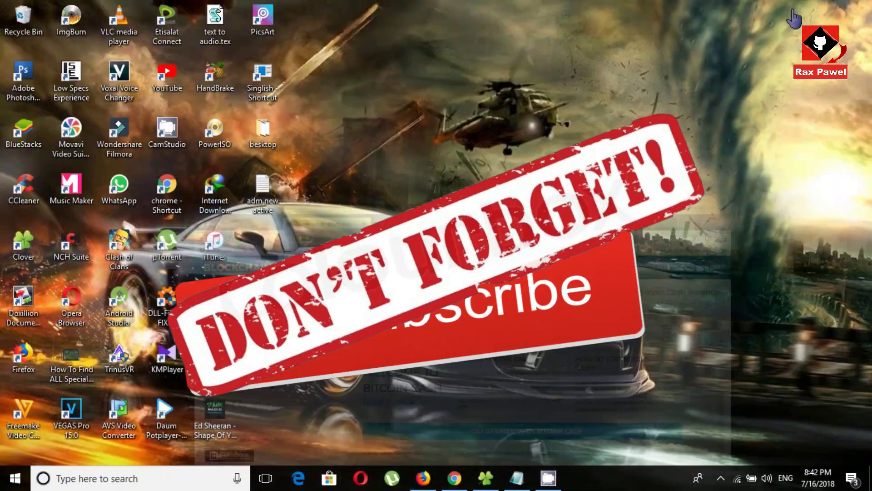